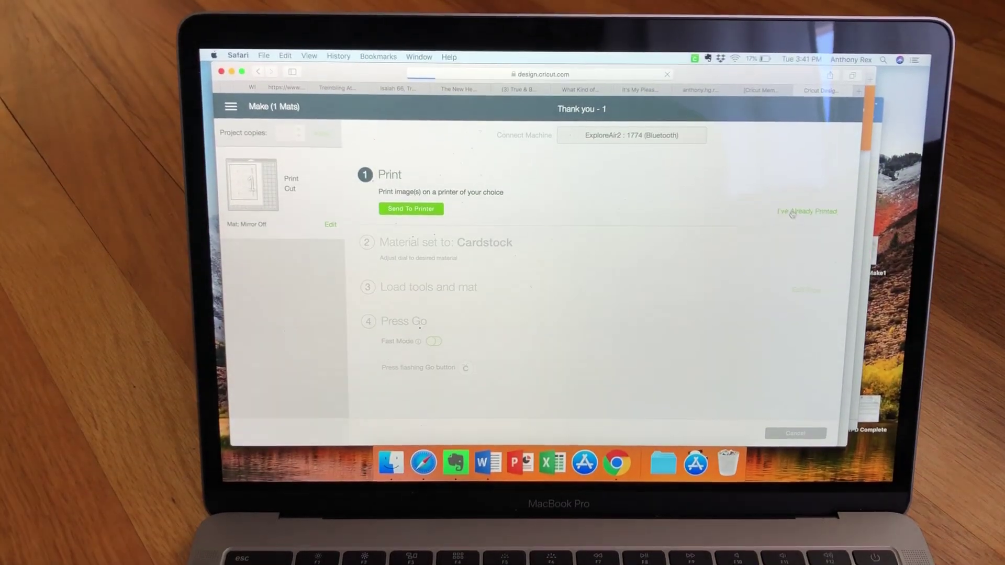
Step: Skip printing since the sheet is already printed, moving on to loading tools and mat
left_click(793, 212)
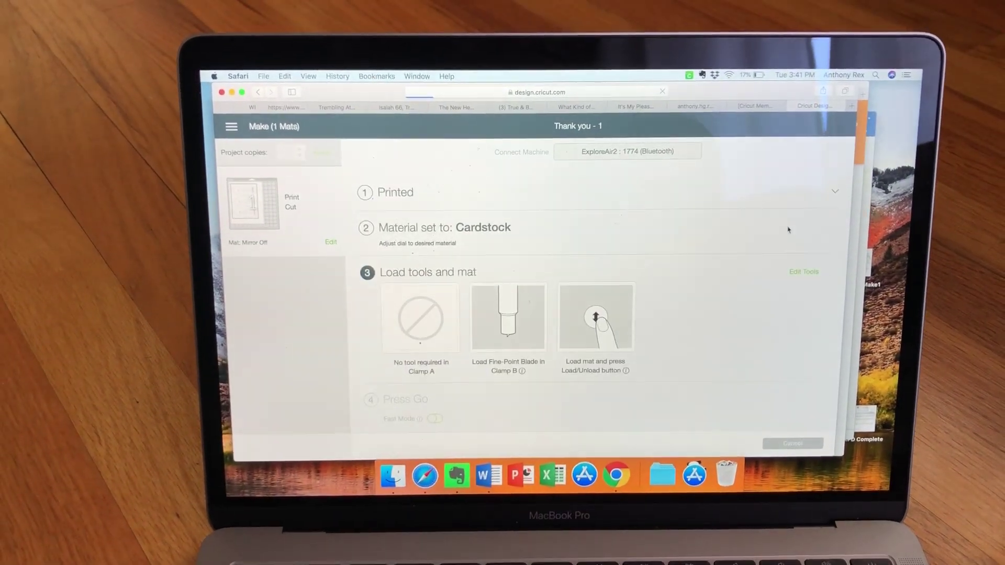